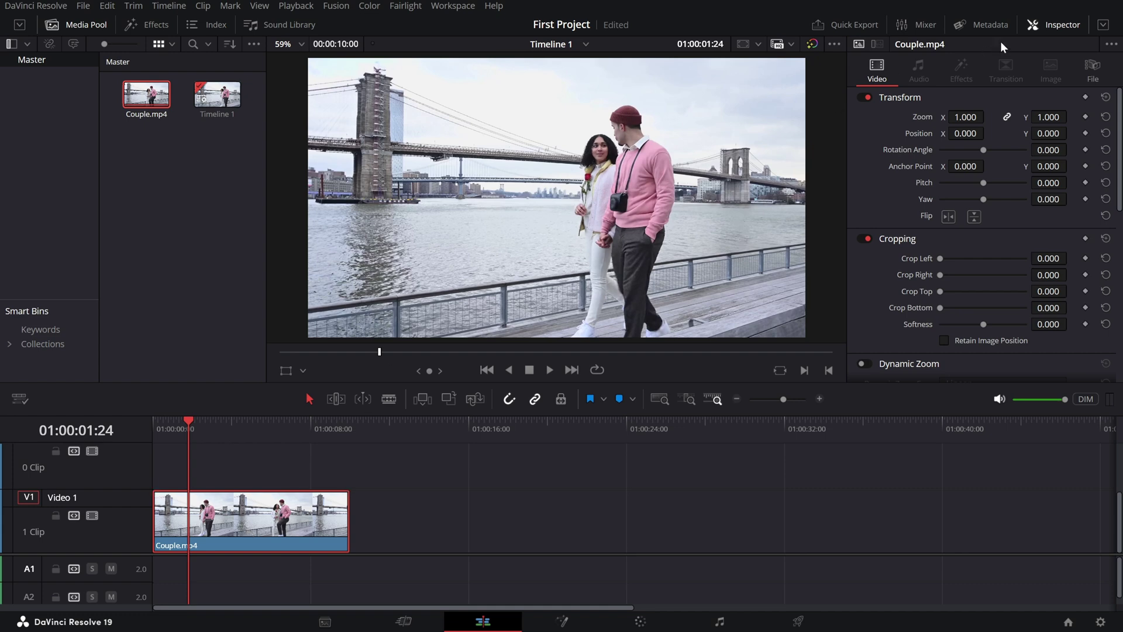
pyautogui.click(1042, 28)
pyautogui.click(1064, 27)
pyautogui.click(948, 217)
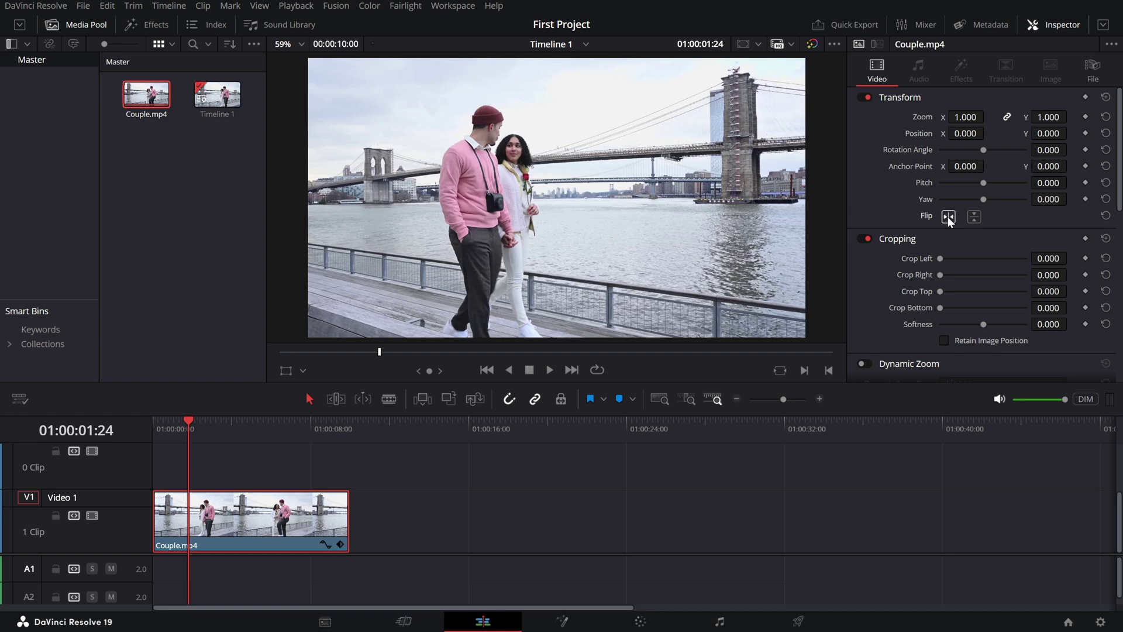
pyautogui.click(948, 217)
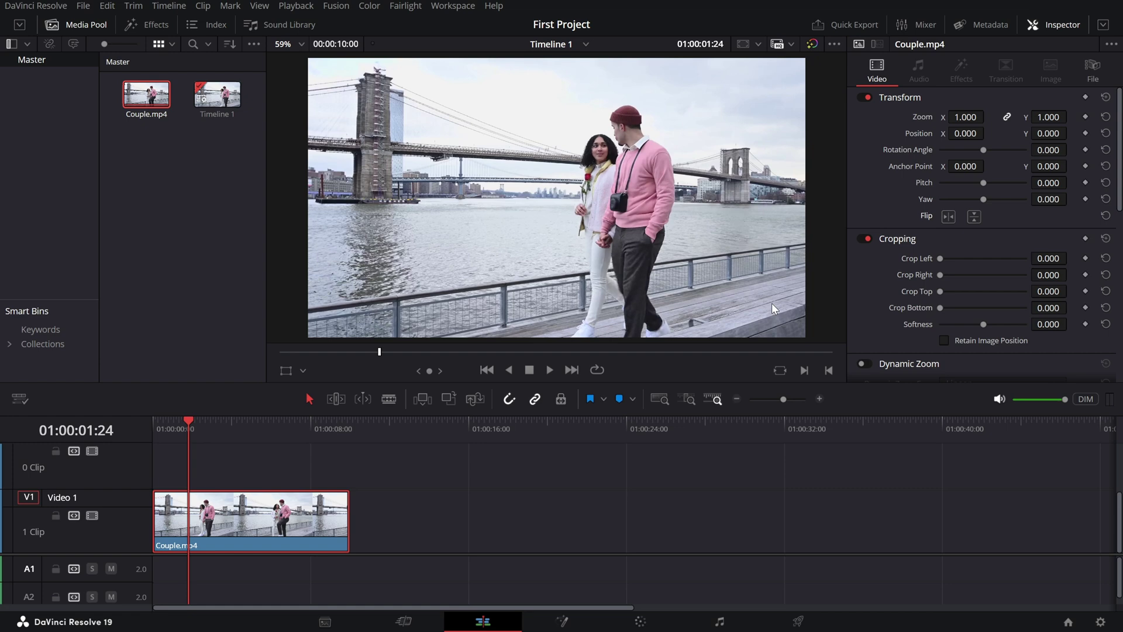
# Toggle Couple.mp4's horizontal flip three times, ending unflipped, then save the project.
pyautogui.click(948, 217)
pyautogui.click(948, 217)
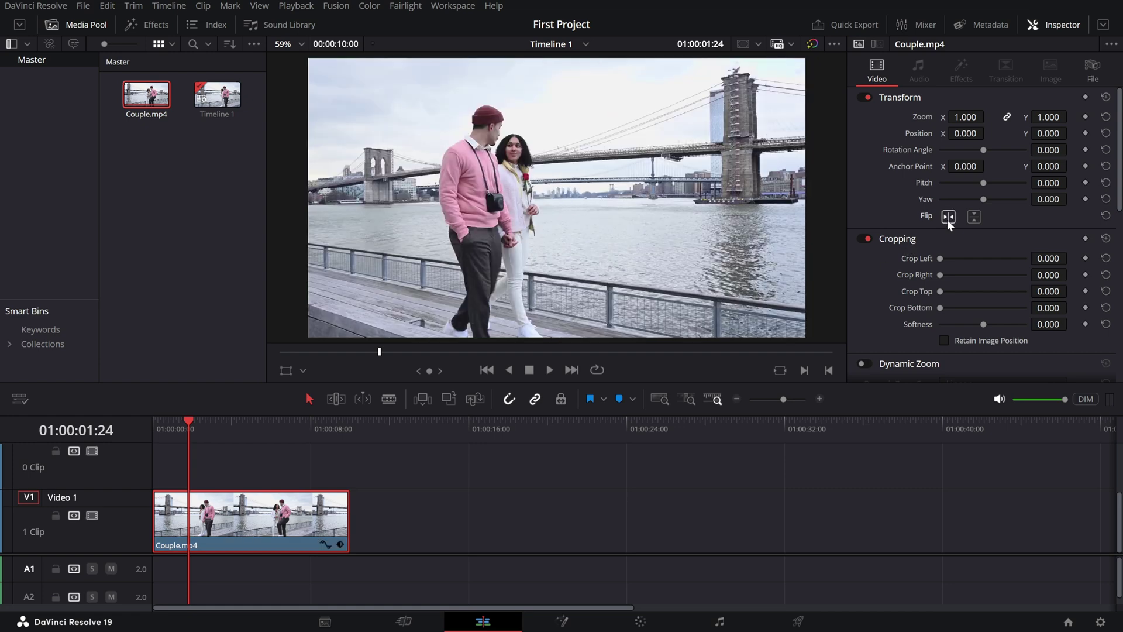
pyautogui.click(948, 217)
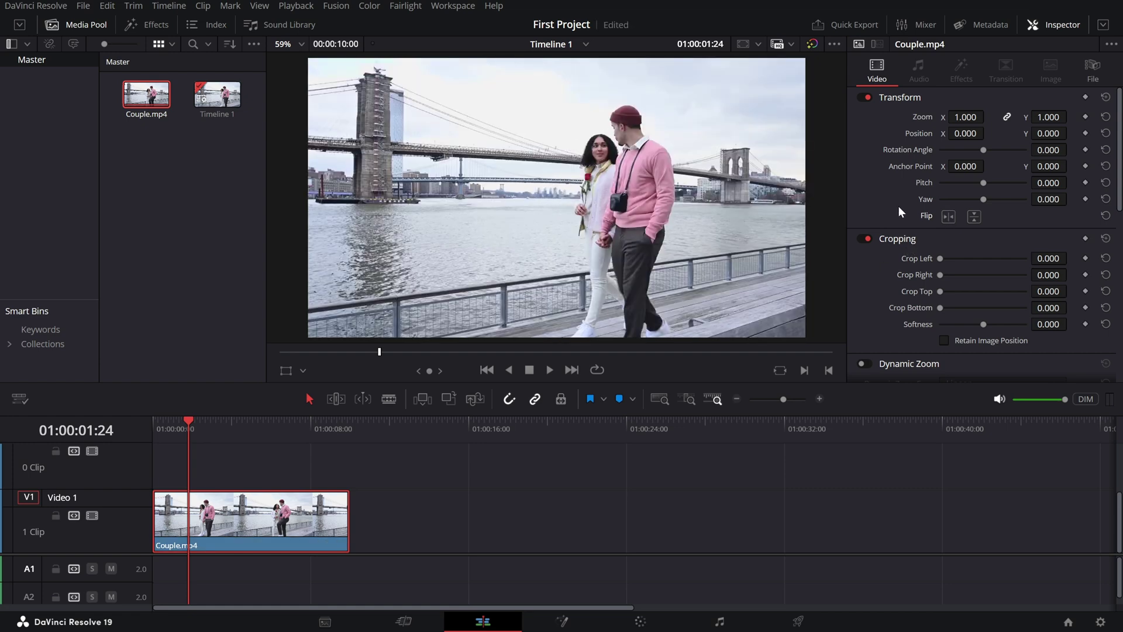
pyautogui.hotkey('ctrl', 's')
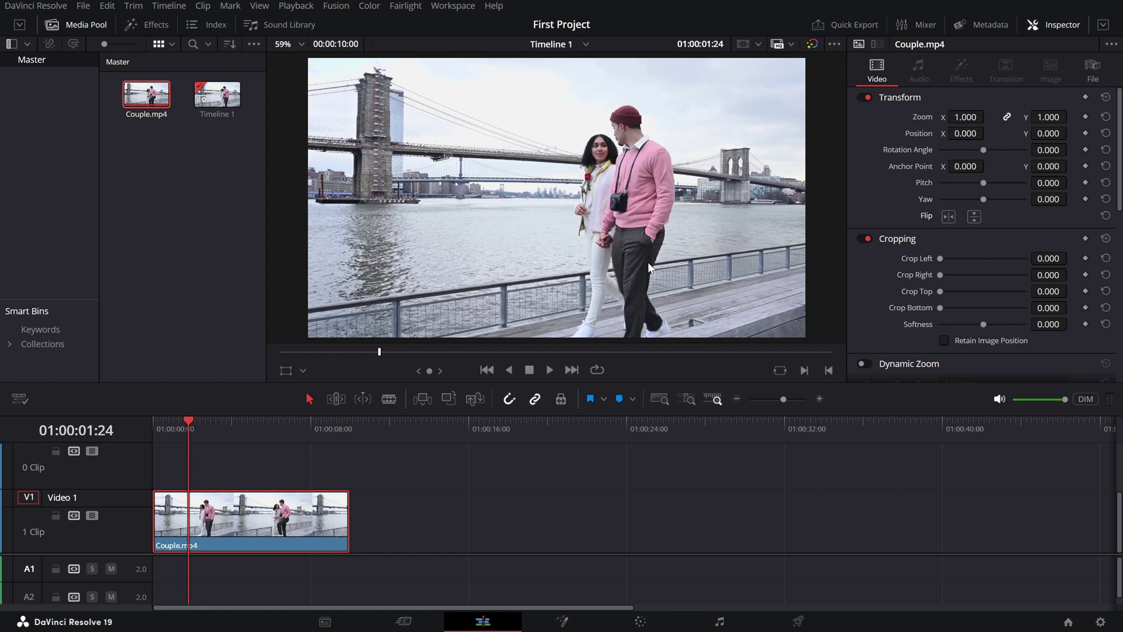